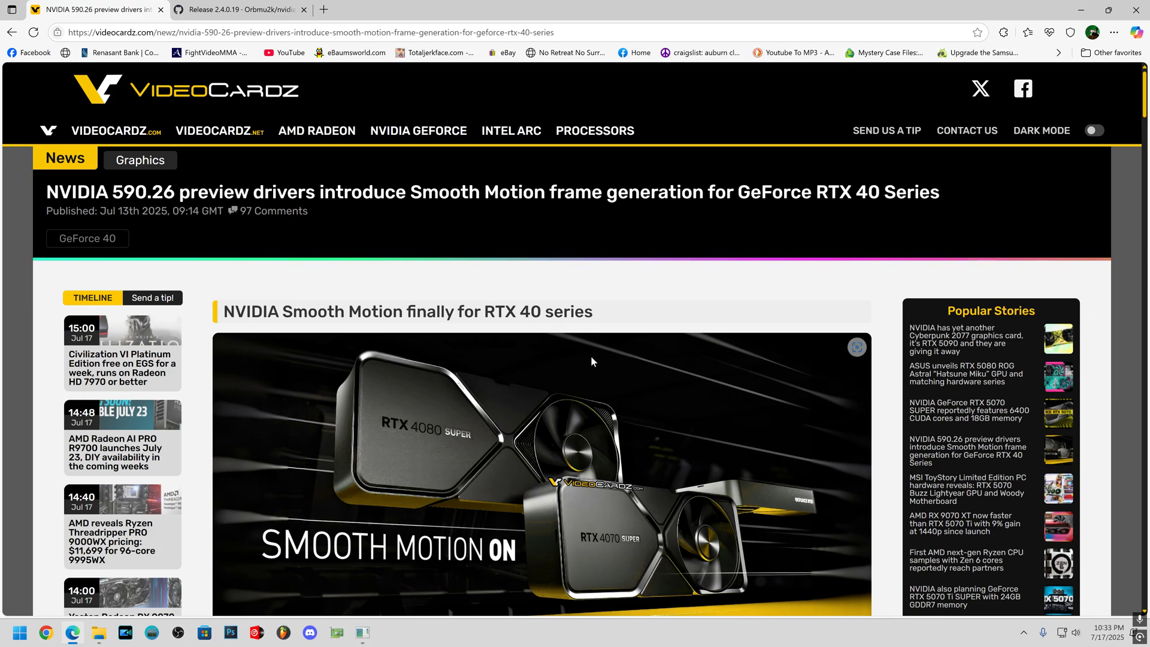
{"action": "scroll", "coordinate": [590, 356], "scroll_direction": "down", "scroll_amount": 3}
{"action": "scroll", "coordinate": [590, 356], "scroll_direction": "down", "scroll_amount": 2}
{"action": "scroll", "coordinate": [591, 356], "scroll_direction": "down", "scroll_amount": 3}
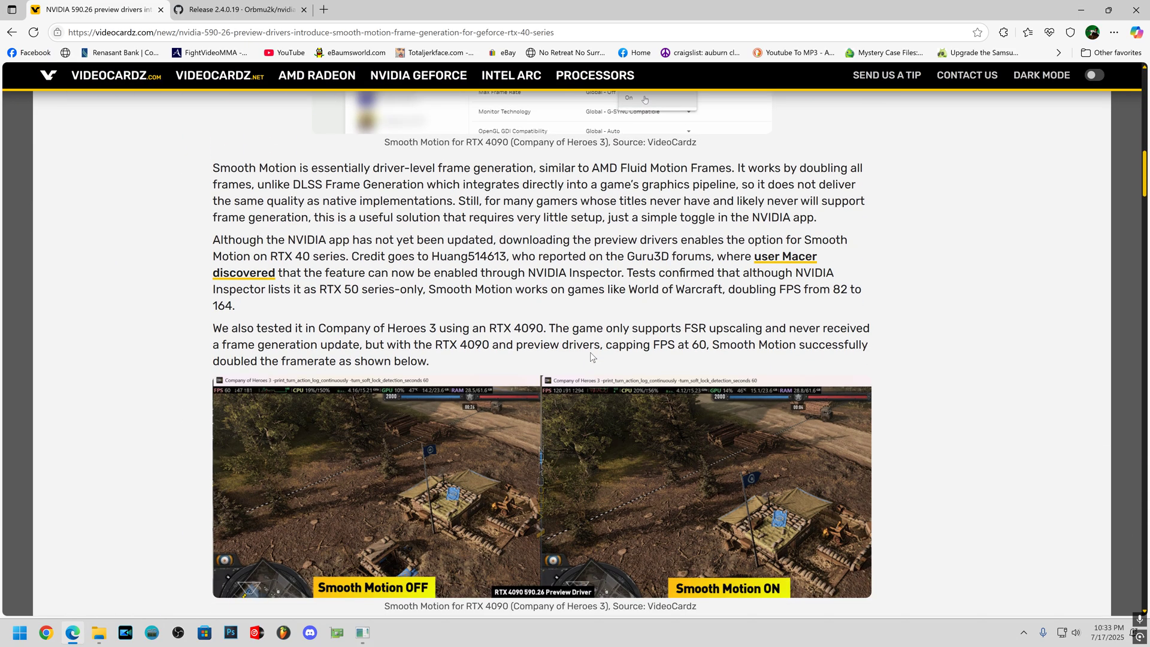
{"action": "scroll", "coordinate": [591, 355], "scroll_direction": "down", "scroll_amount": 3}
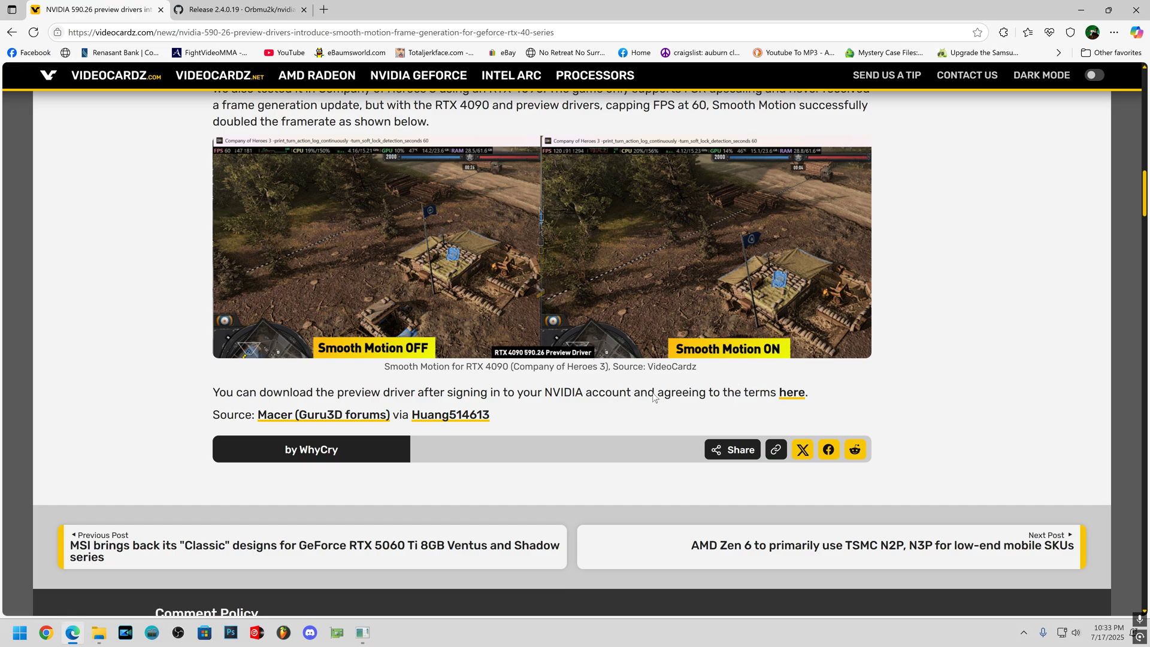
Download the 590.26 Game Ready preview driver from the article's 'here' link
{"action": "left_click", "coordinate": [795, 396]}
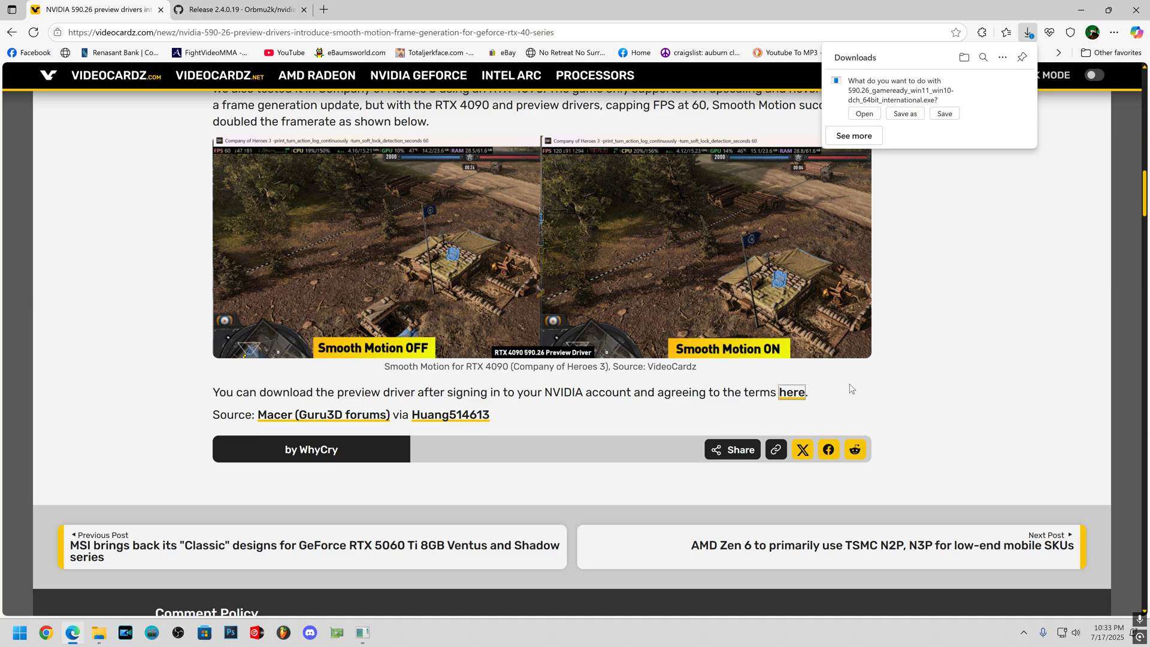
{"action": "scroll", "coordinate": [273, 509], "scroll_direction": "up", "scroll_amount": 5}
{"action": "scroll", "coordinate": [273, 509], "scroll_direction": "up", "scroll_amount": 5}
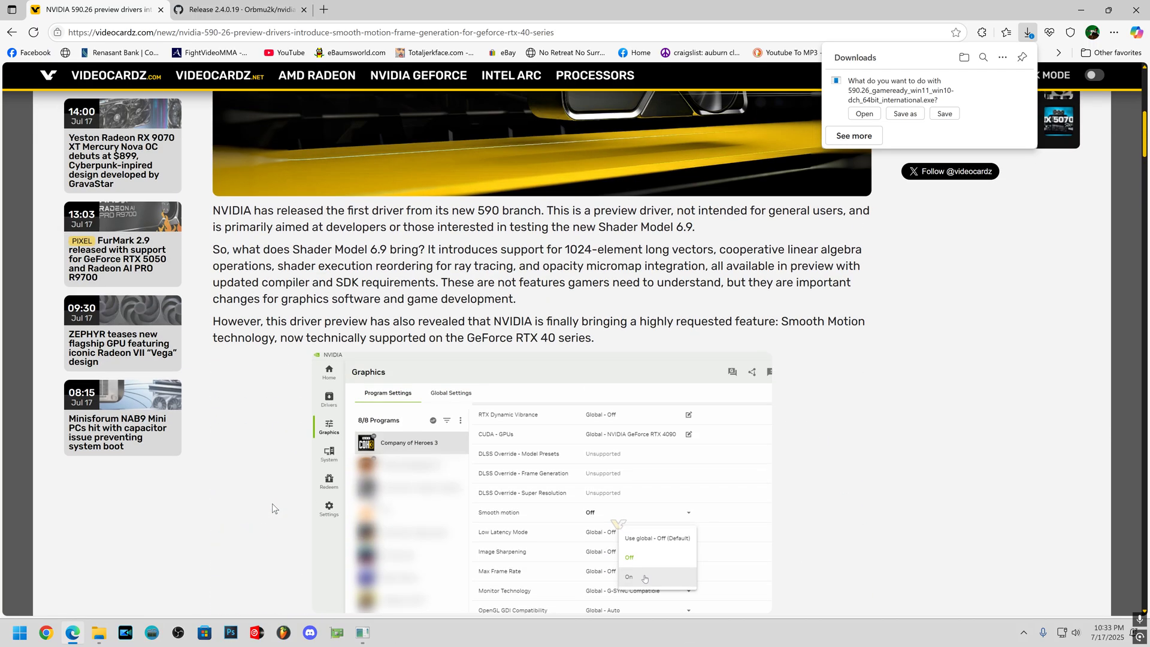
{"action": "scroll", "coordinate": [272, 509], "scroll_direction": "up", "scroll_amount": 3}
{"action": "scroll", "coordinate": [272, 508], "scroll_direction": "up", "scroll_amount": 3}
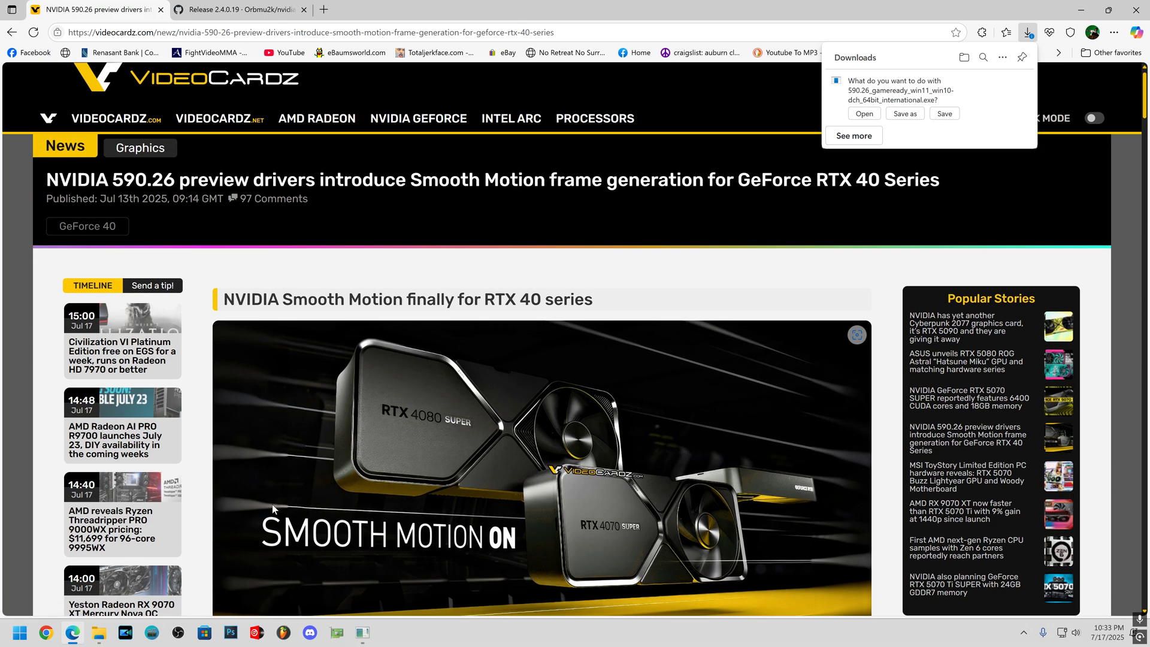
{"action": "scroll", "coordinate": [281, 505], "scroll_direction": "down", "scroll_amount": 2}
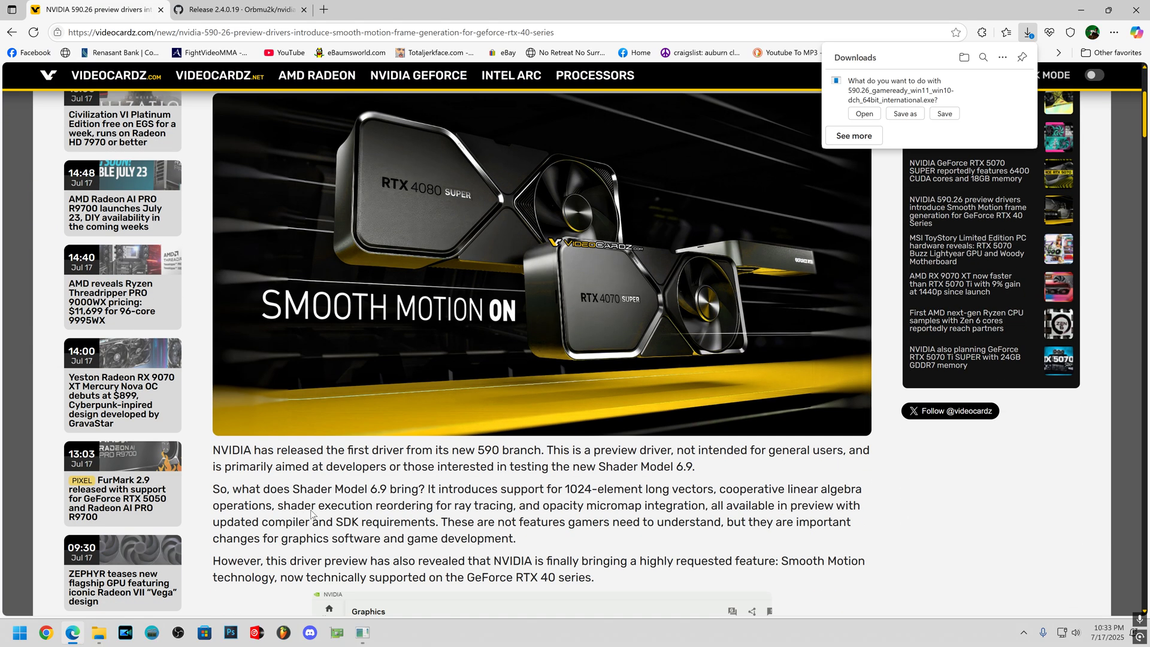
{"action": "scroll", "coordinate": [341, 497], "scroll_direction": "down", "scroll_amount": 1}
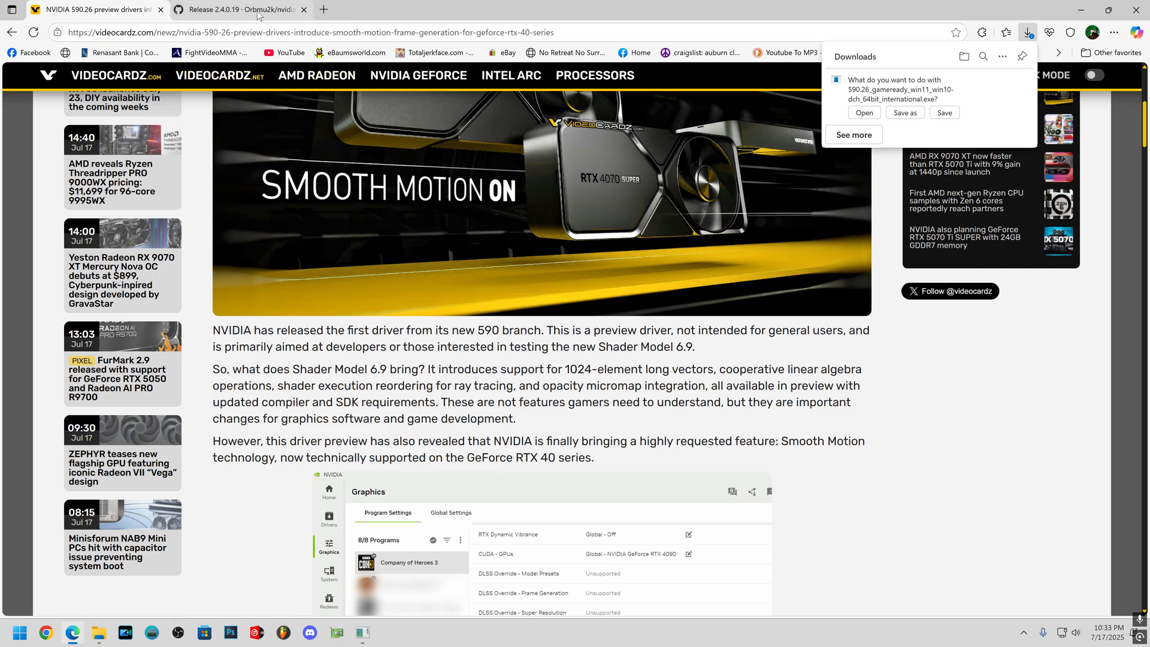
Check the nvidiaProfileInspector 2.4.0.19 release assets, then bring up Profile Inspector
{"action": "left_click", "coordinate": [252, 18]}
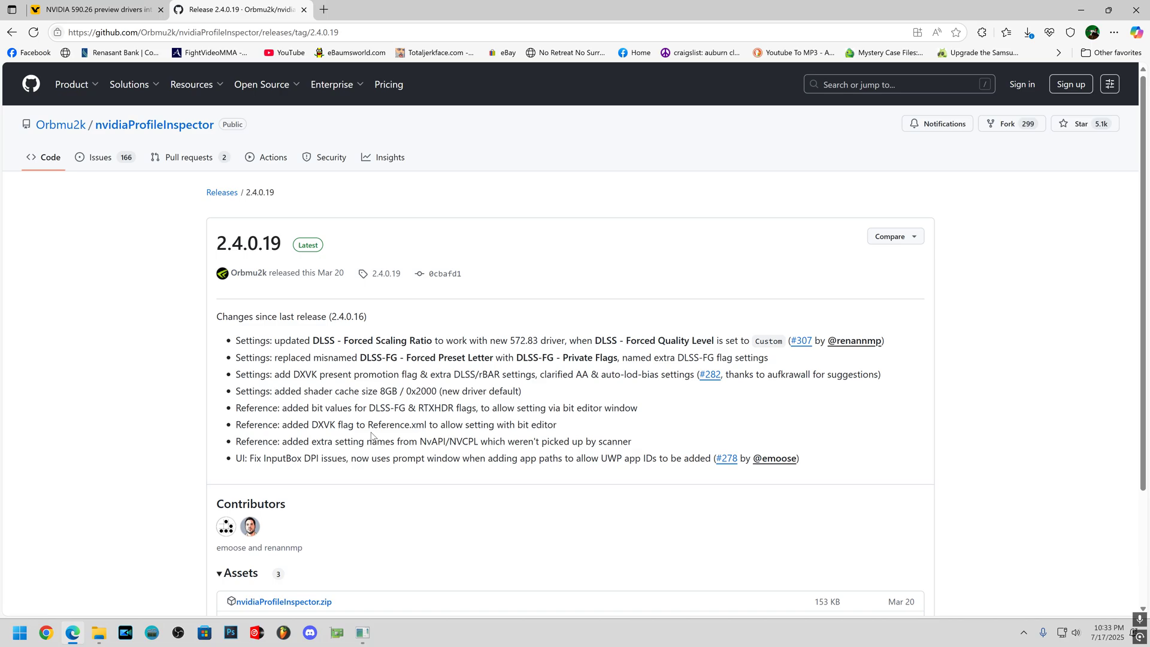
{"action": "scroll", "coordinate": [575, 339], "scroll_direction": "down", "scroll_amount": 1}
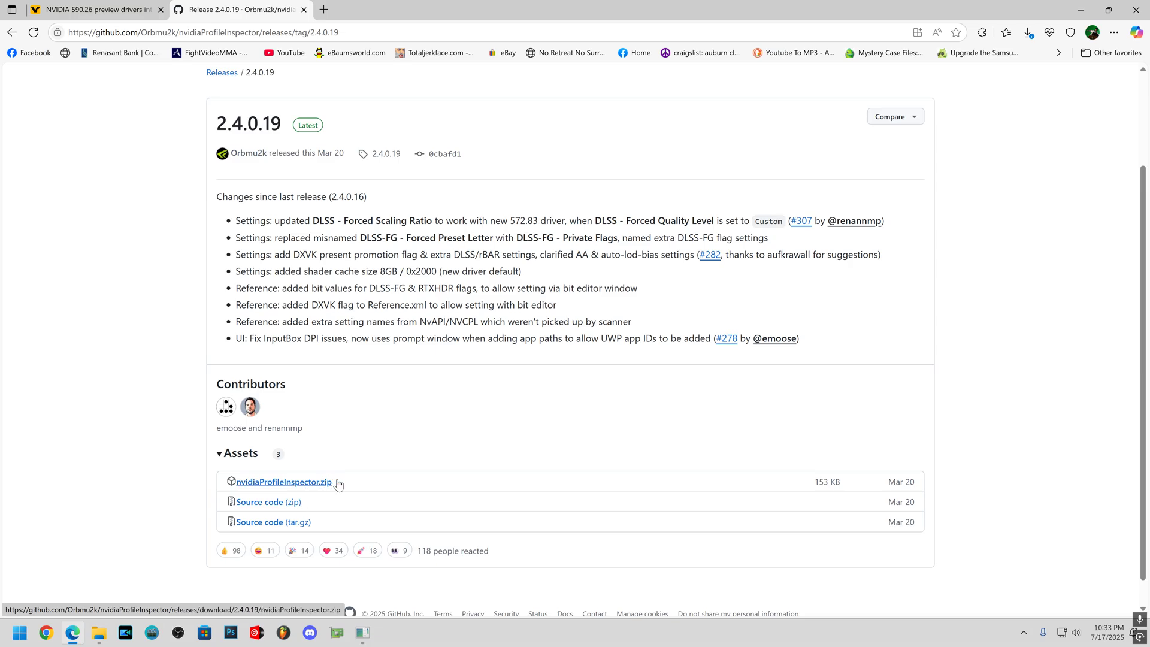
{"action": "left_click", "coordinate": [368, 638]}
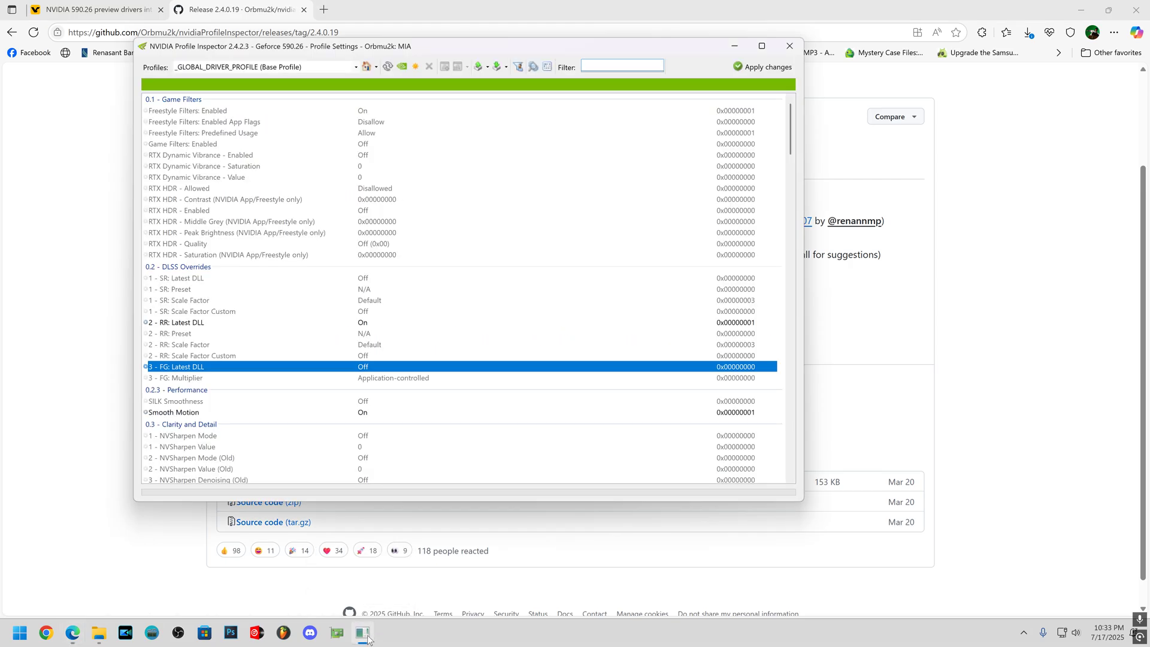
Maximize Profile Inspector and switch the global Smooth Motion value from On to Off
{"action": "double_click", "coordinate": [485, 46]}
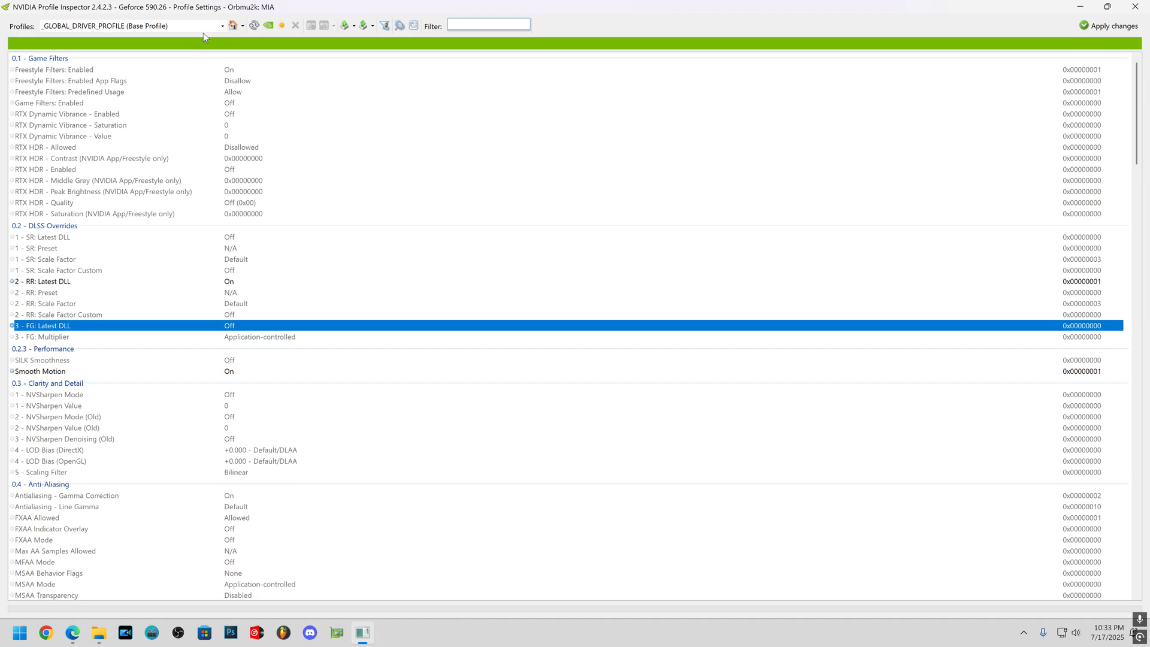
{"action": "left_click", "coordinate": [73, 374]}
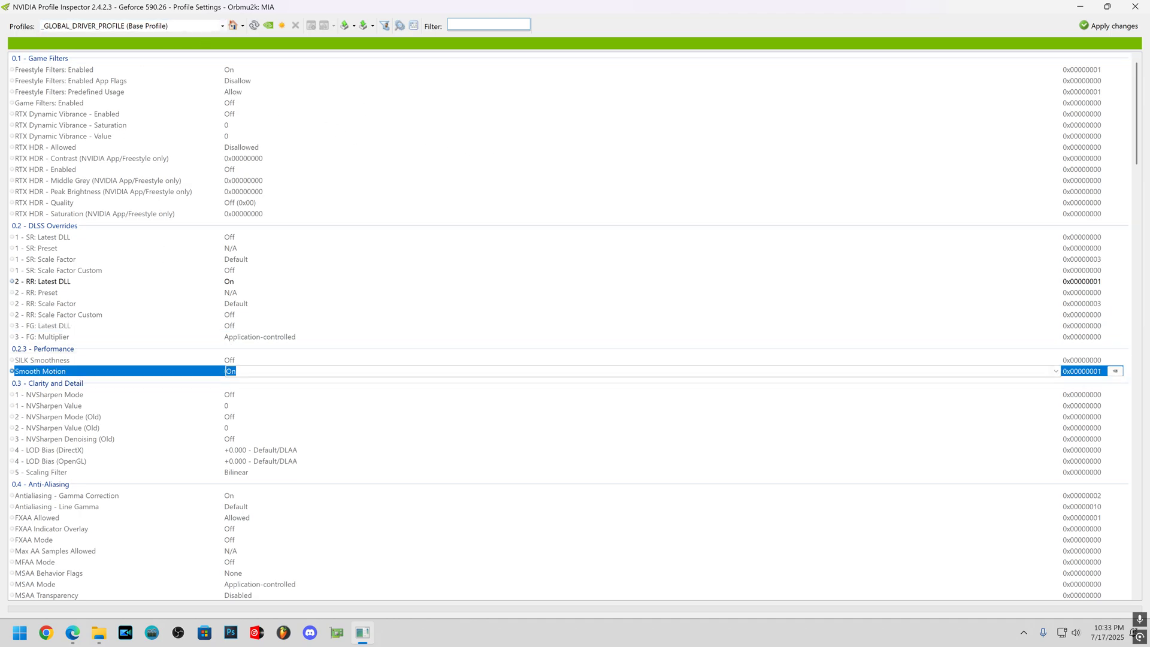
{"action": "left_click", "coordinate": [225, 372]}
{"action": "left_click", "coordinate": [226, 371]}
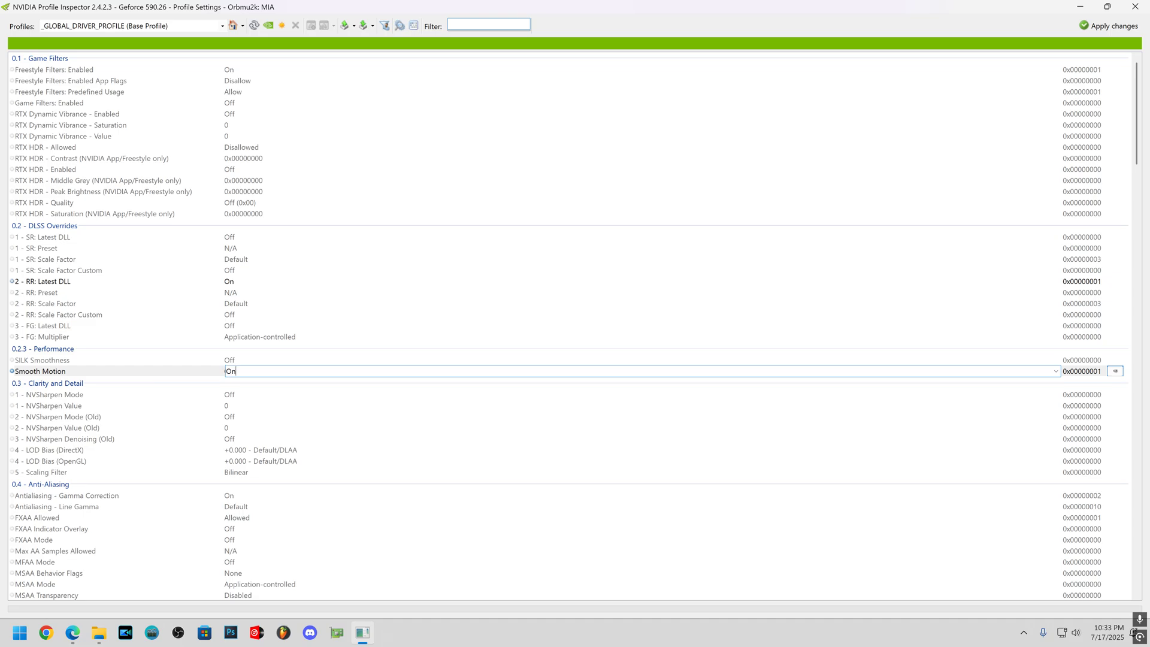
{"action": "key", "text": "Up"}
Turn SR: Latest DLL on and set the SR preset to Preset K
{"action": "left_click", "coordinate": [231, 238]}
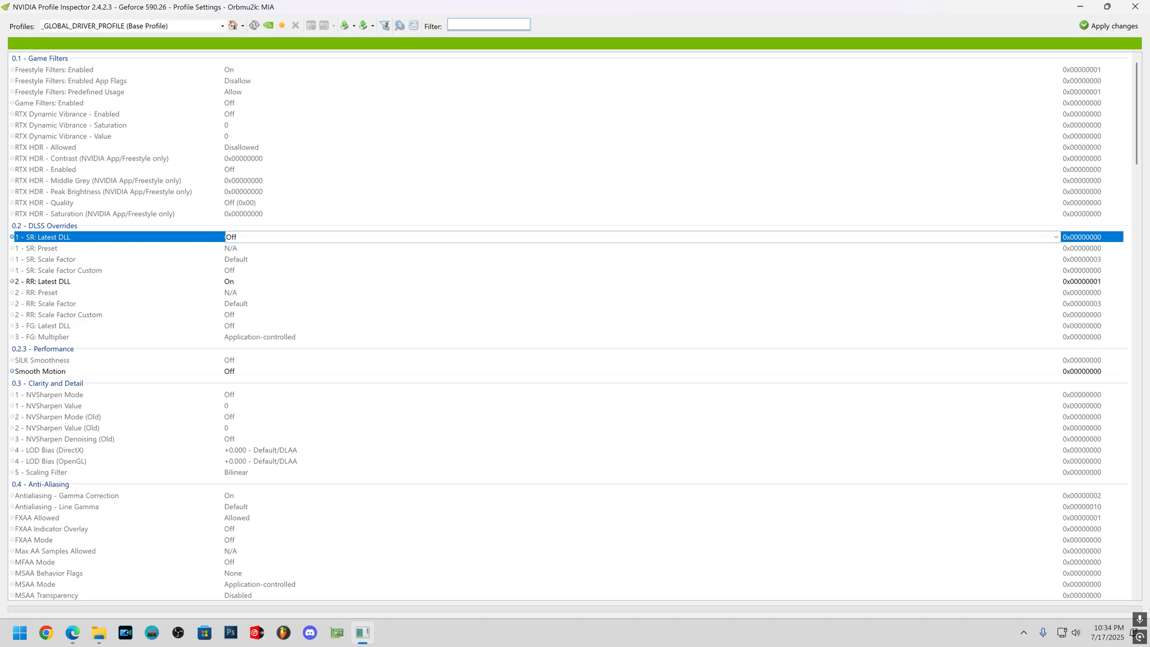
{"action": "left_click", "coordinate": [233, 250]}
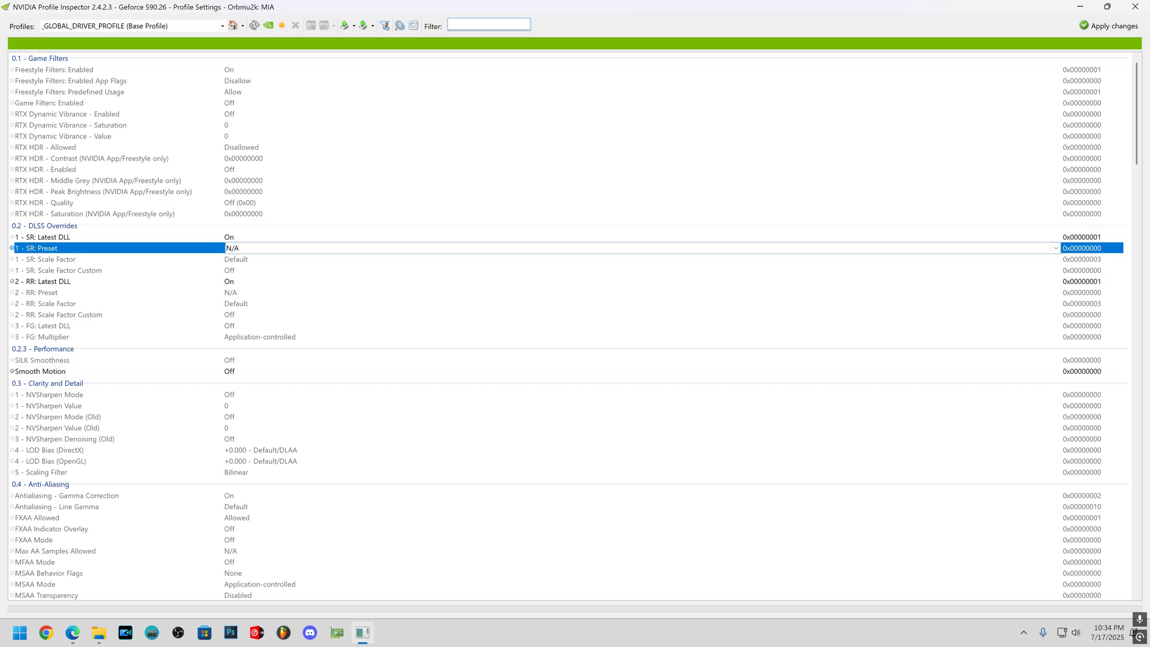
{"action": "left_click", "coordinate": [1056, 247]}
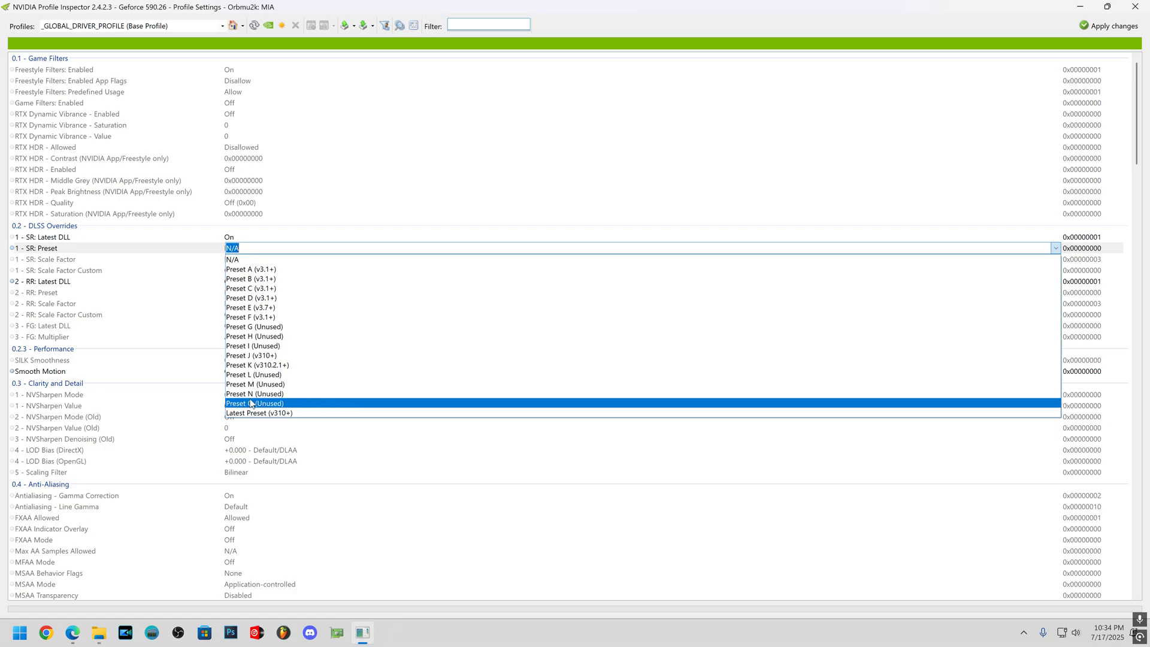
{"action": "left_click", "coordinate": [267, 367]}
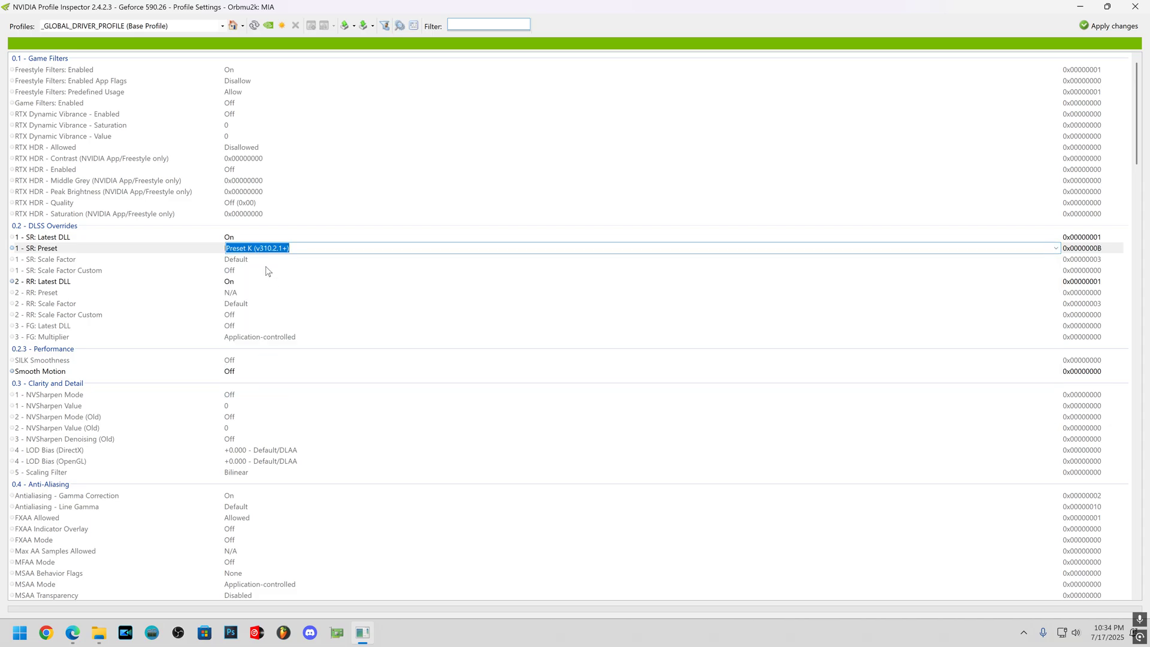
Turn FG: Latest DLL on and apply the profile changes
{"action": "left_click", "coordinate": [235, 284]}
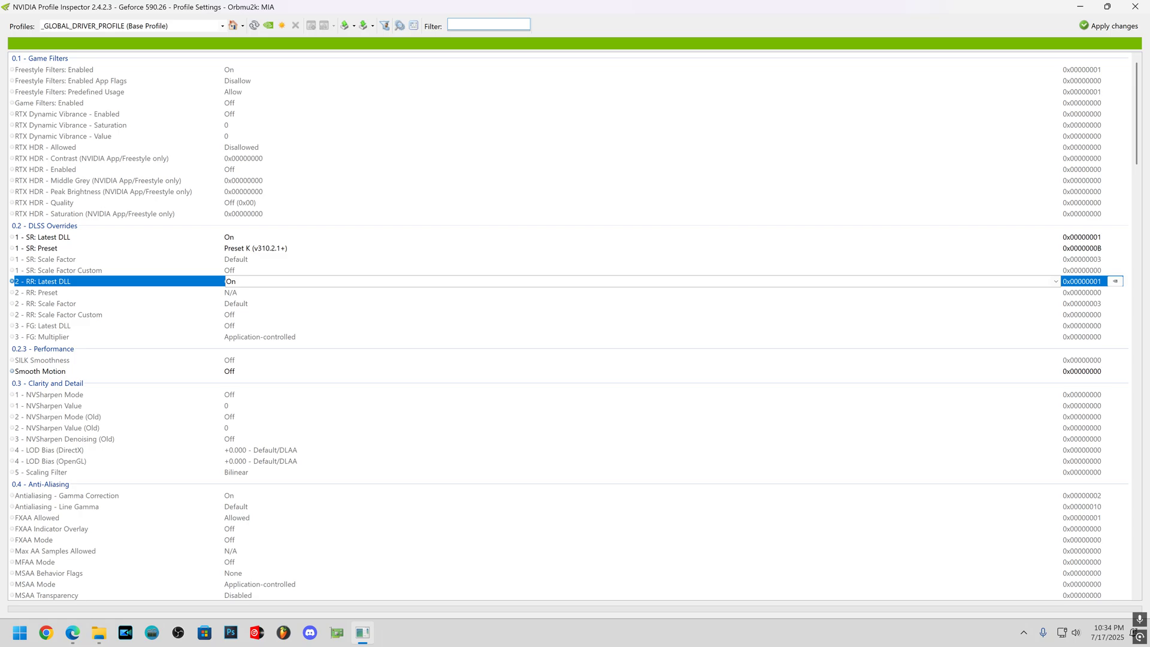
{"action": "left_click", "coordinate": [238, 326]}
{"action": "key", "text": "Down"}
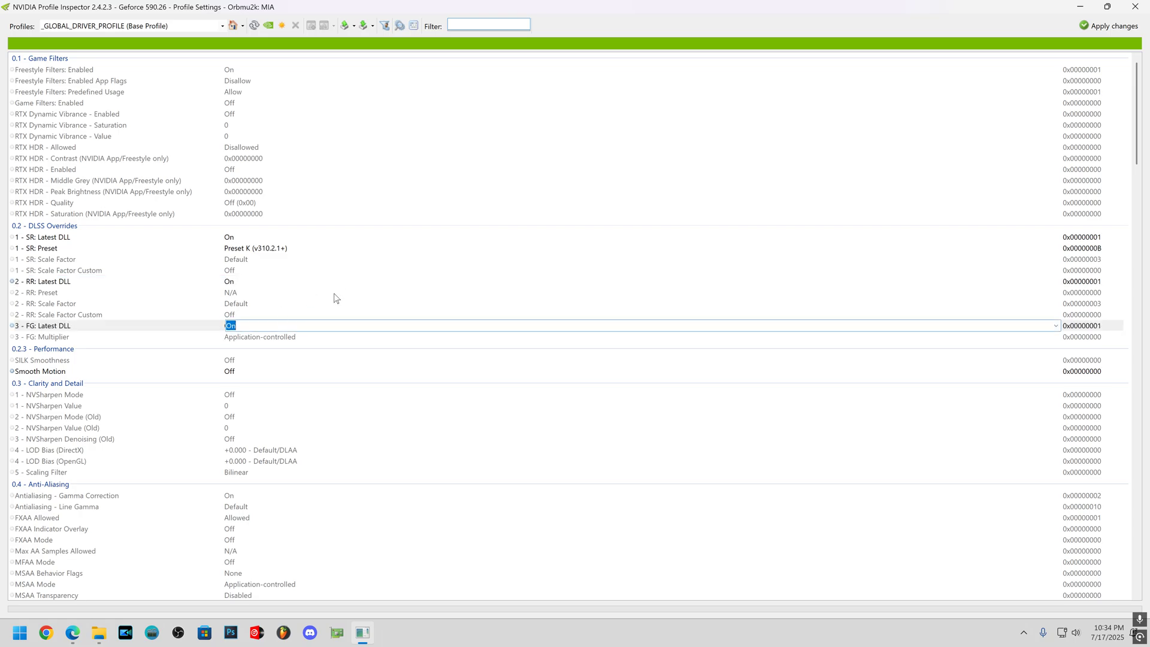
{"action": "left_click", "coordinate": [1107, 25]}
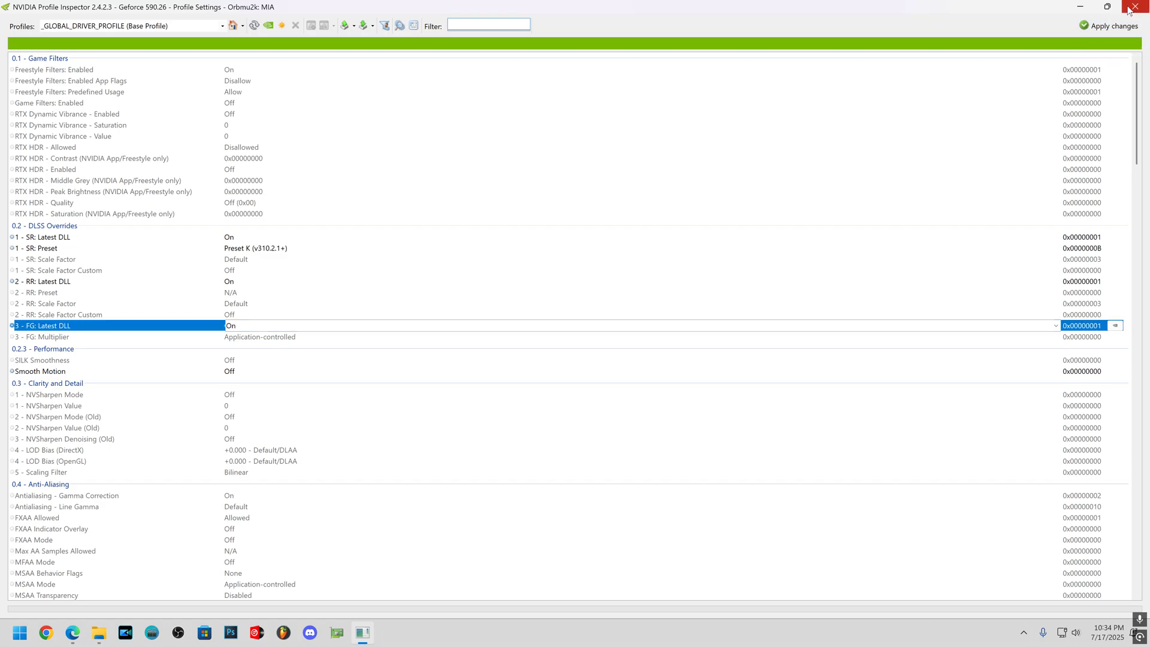